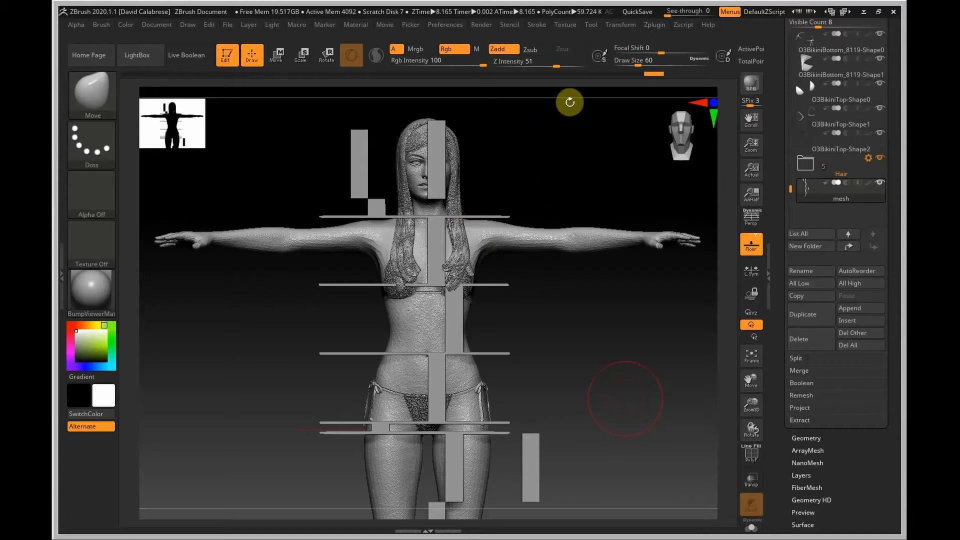
Move the head-height measuring guide sideways so its block column stands beside the figure and uncovers the face
click(649, 23)
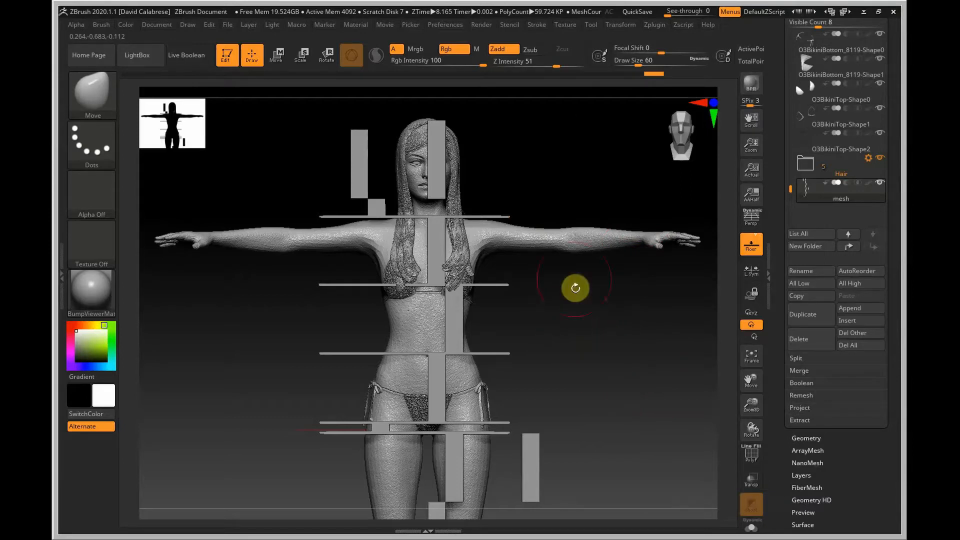
mouse_move(503, 169)
ctrl+right_down()
mouse_move(542, 191)
mouse_move(549, 223)
ctrl+right_up()
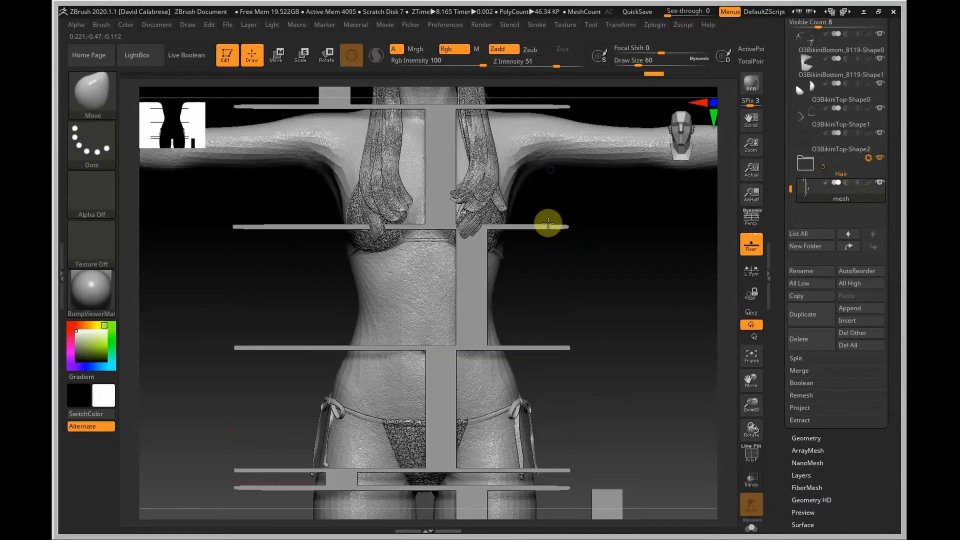
mouse_move(506, 438)
alt+right_down()
mouse_move(506, 450)
mouse_move(508, 440)
alt+right_up()
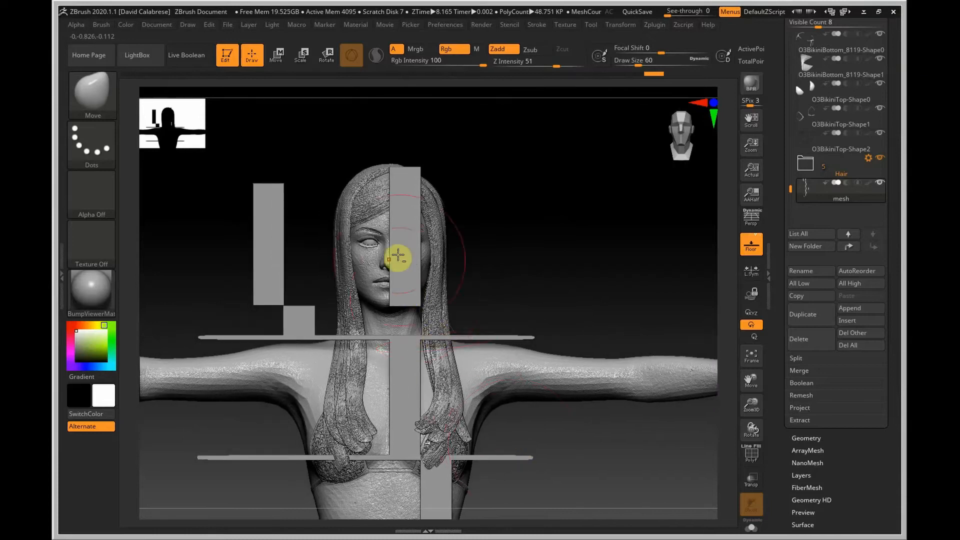
key(bracketleft)
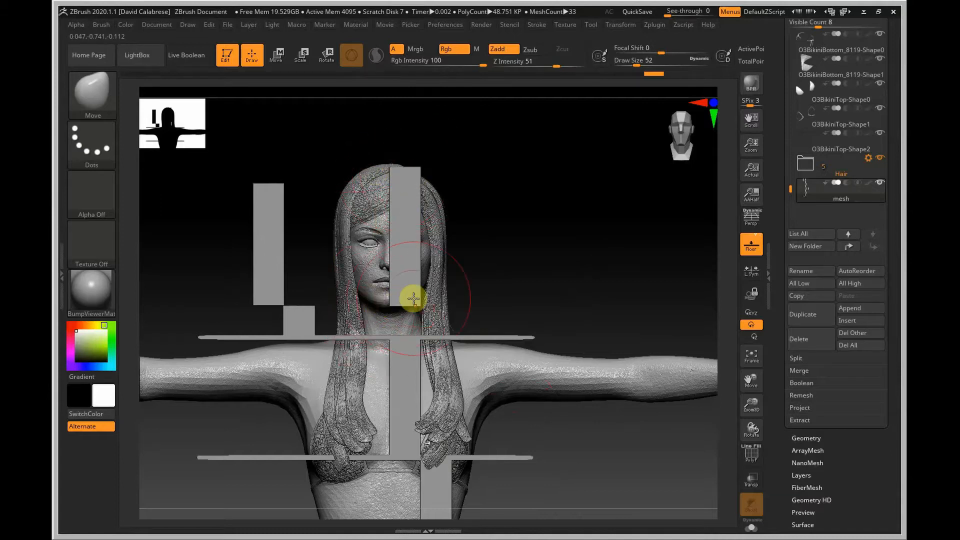
ctrl+right_drag(529, 376, 485, 322)
mouse_move(506, 371)
alt+right_down()
mouse_move(487, 253)
mouse_move(498, 300)
alt+right_up()
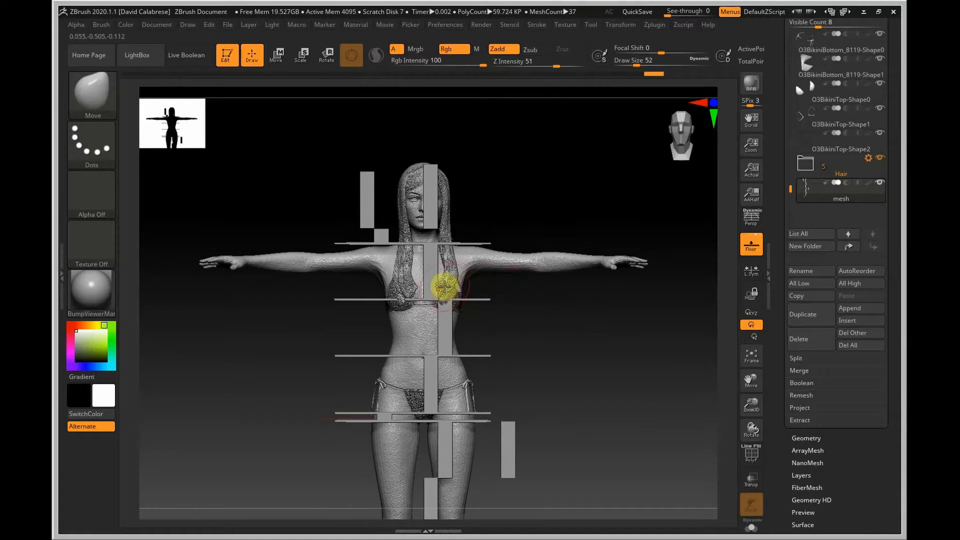
click(276, 59)
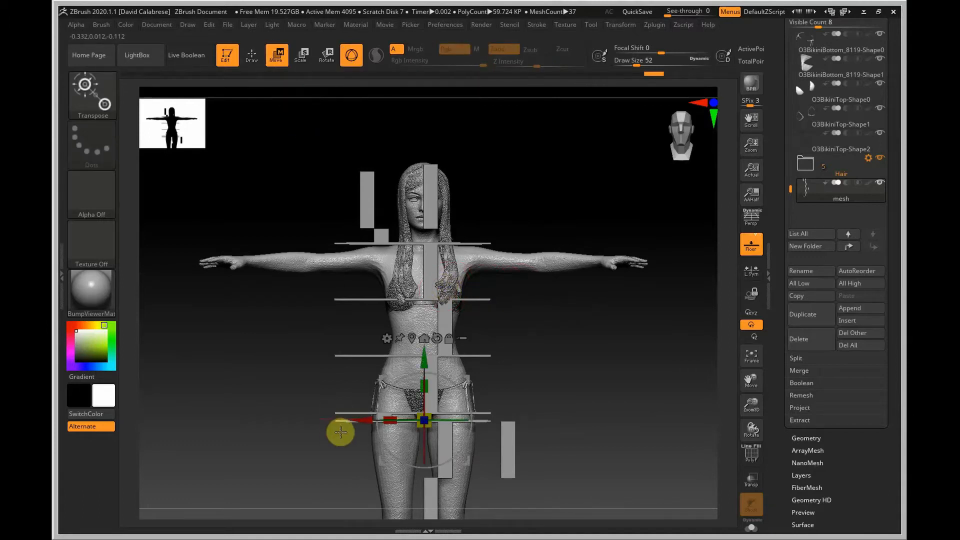
drag(363, 419, 405, 429)
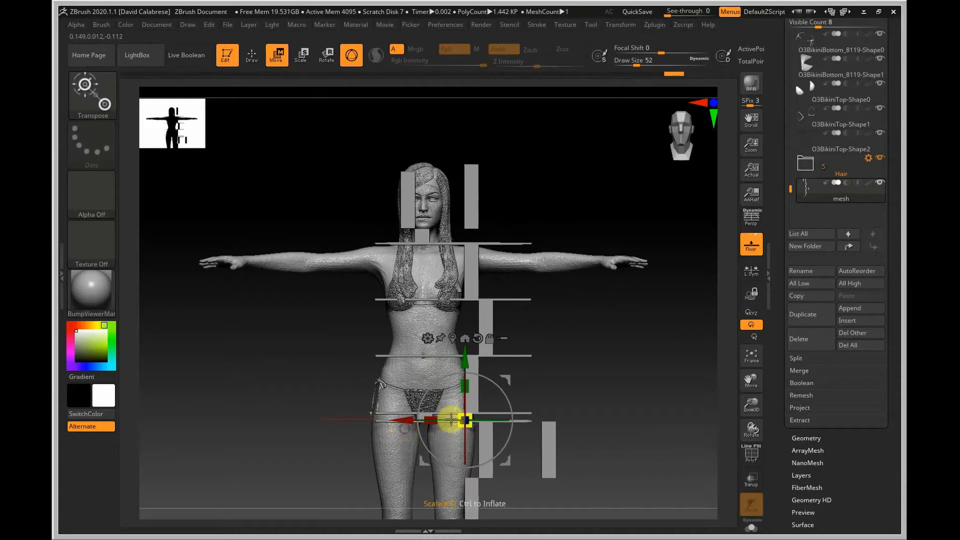
click(252, 55)
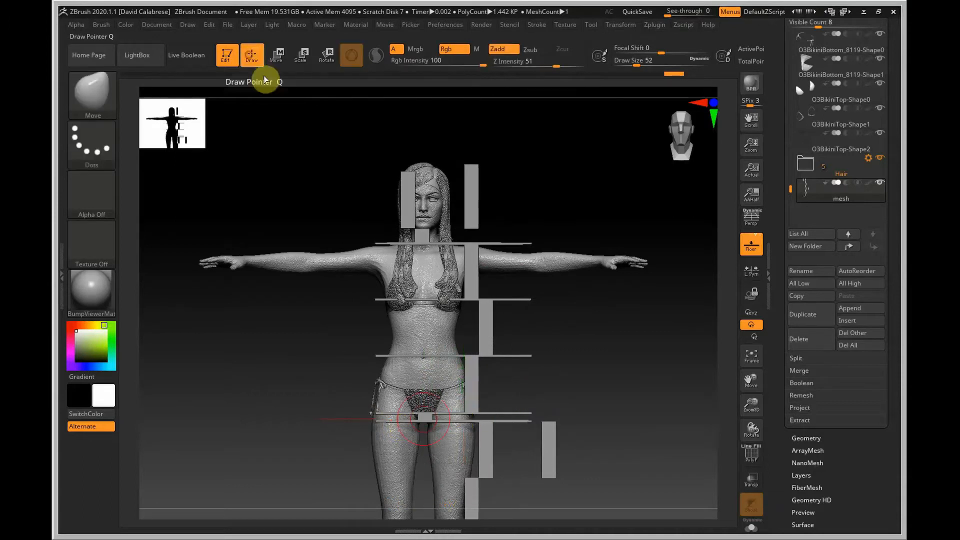
Examine the head, torso and hip proportions against the measuring guide from the front, back and side
ctrl+right_drag(567, 341, 572, 356)
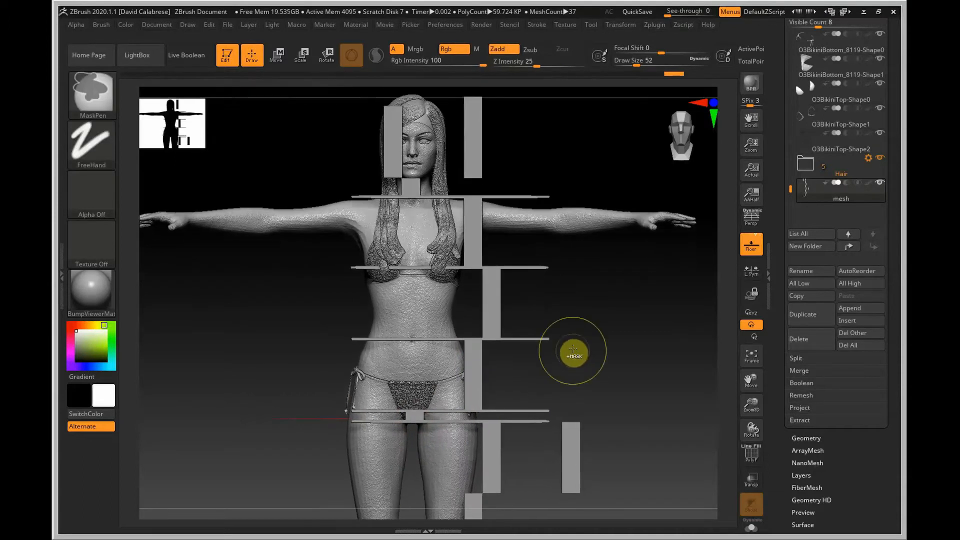
alt+right_drag(580, 267, 565, 358)
key(ctrl)
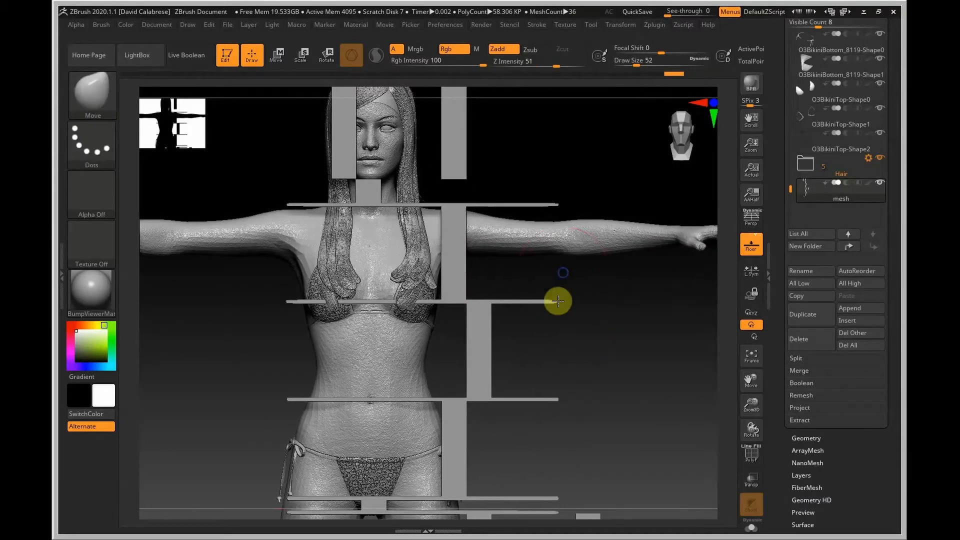
alt+right_drag(564, 281, 551, 419)
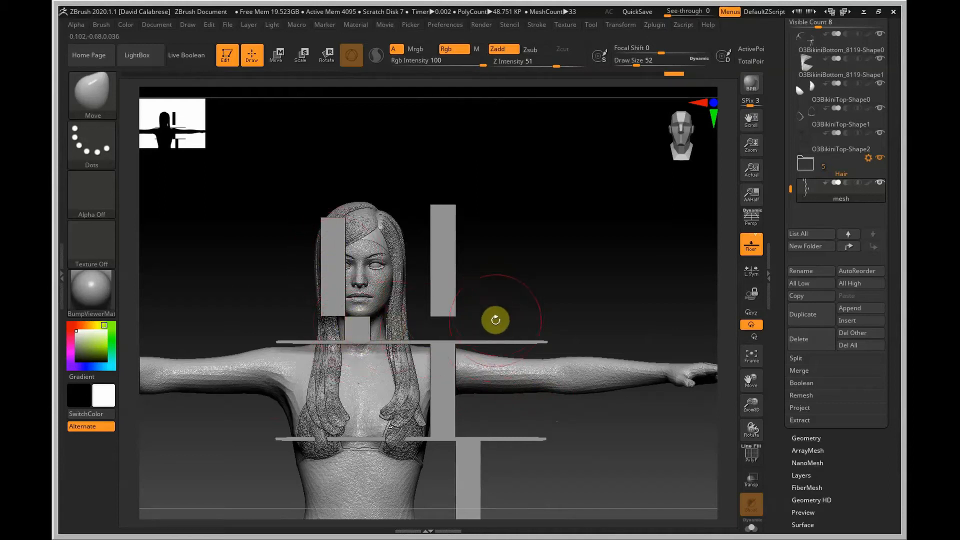
alt+right_drag(495, 320, 508, 230)
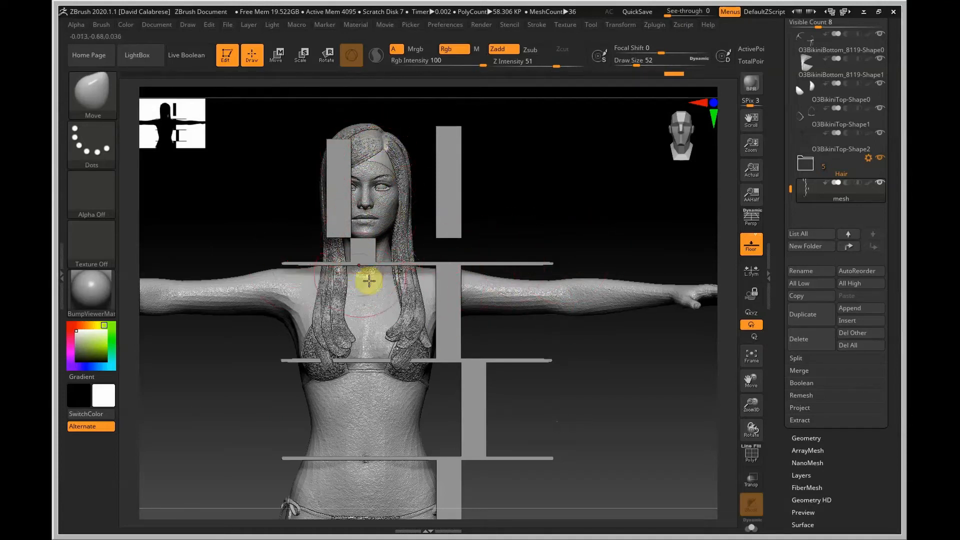
mouse_move(574, 390)
alt+mouse_down()
mouse_move(574, 339)
mouse_move(587, 340)
alt+mouse_up()
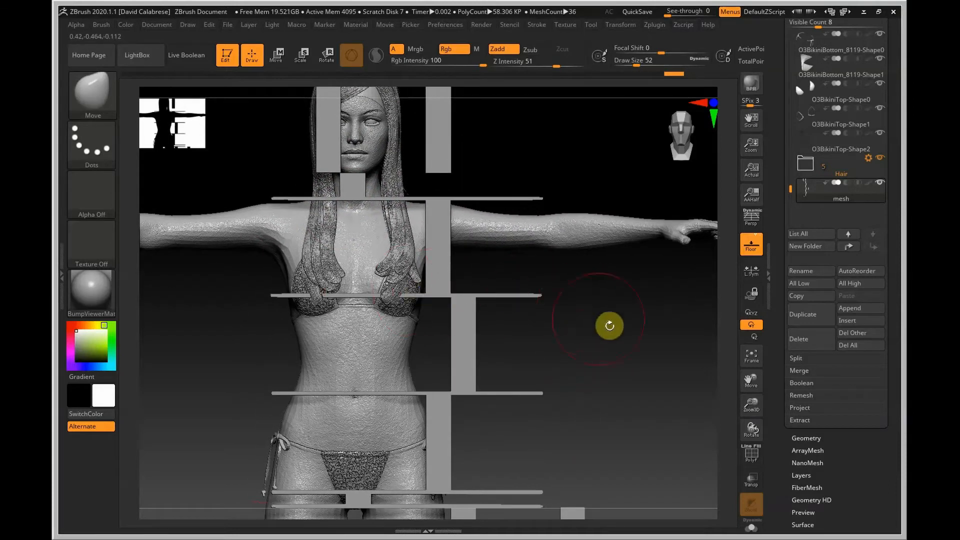
drag(628, 336, 460, 288)
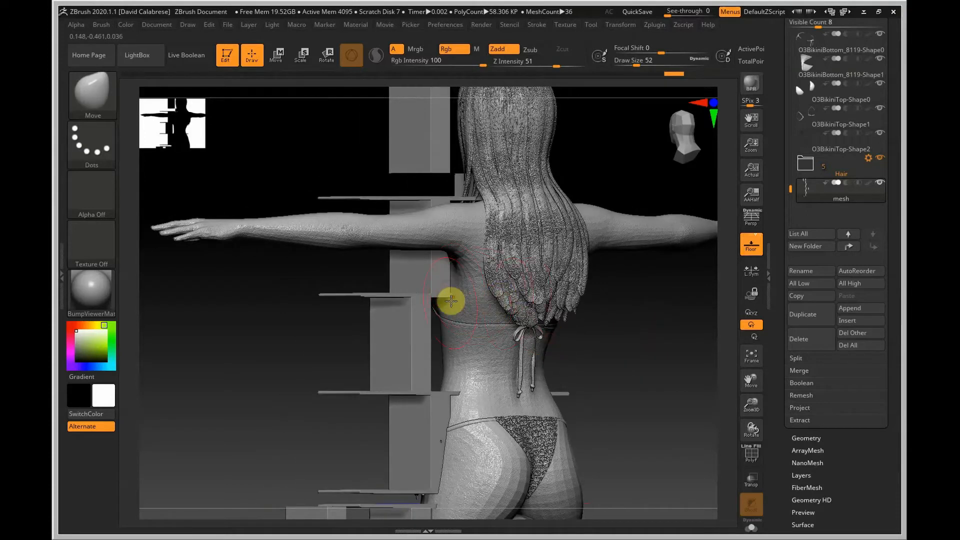
drag(252, 335, 322, 349)
alt+drag(263, 364, 337, 289)
drag(247, 351, 303, 356)
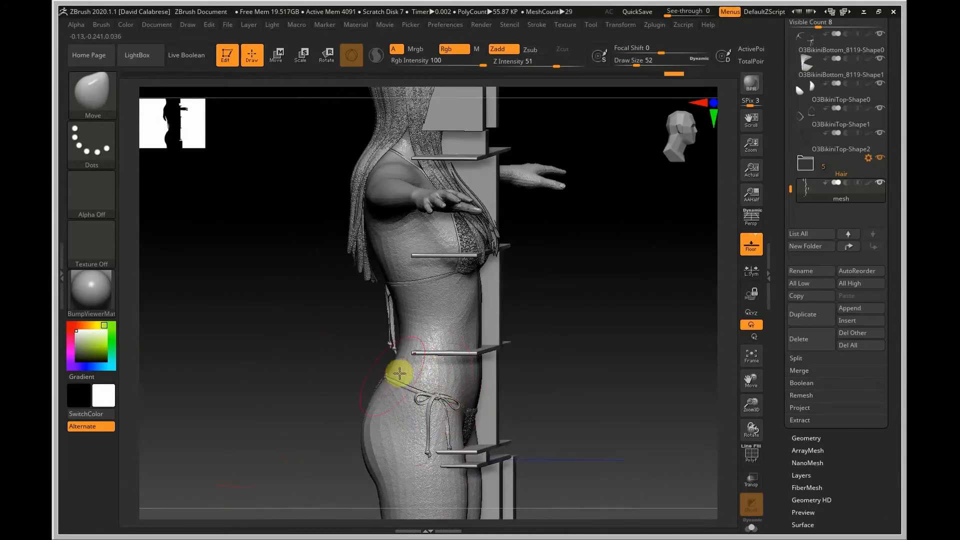
Examine the leg and foot proportions against the measuring guide, and compare them with the upper body
drag(595, 384, 575, 289)
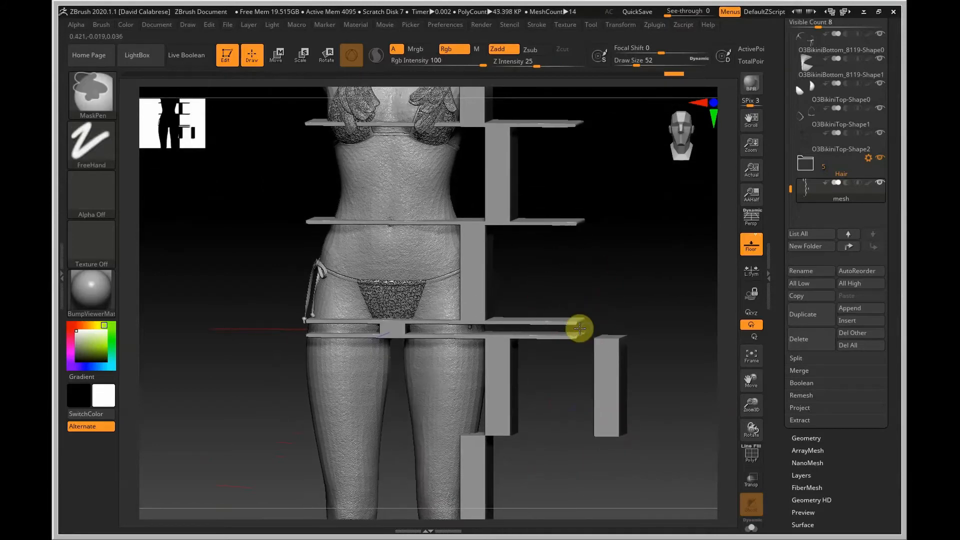
mouse_move(581, 330)
ctrl+right_down()
mouse_move(554, 300)
mouse_move(576, 309)
ctrl+right_up()
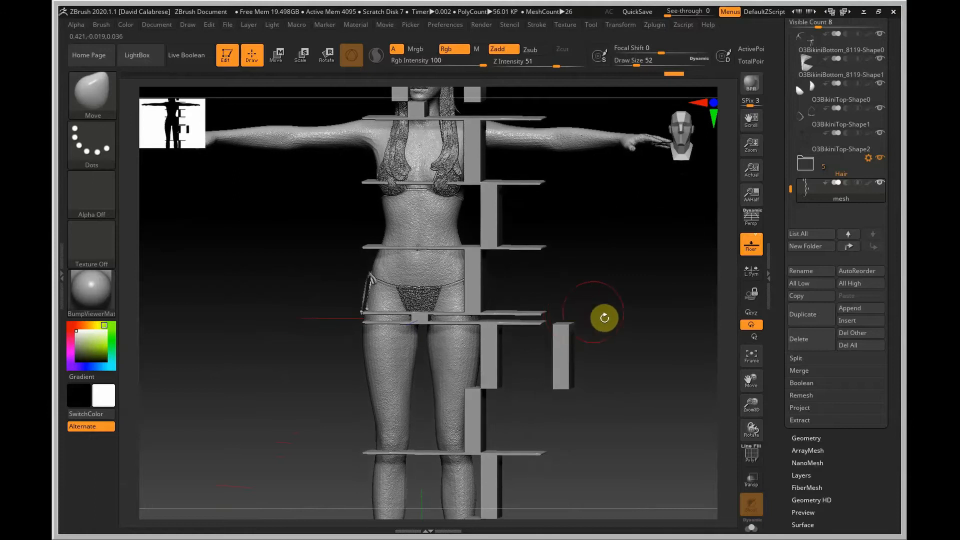
drag(613, 324, 619, 321)
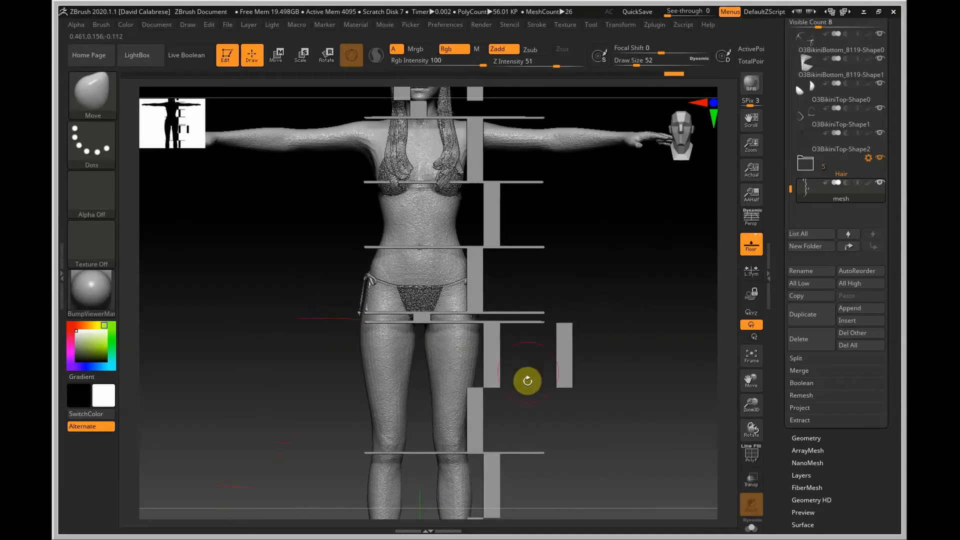
alt+right_drag(525, 379, 534, 291)
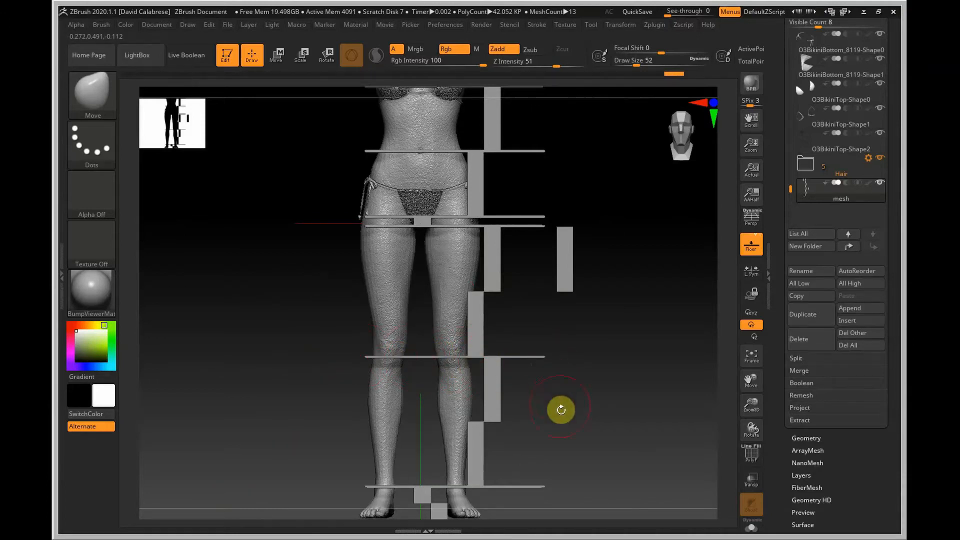
alt+drag(561, 410, 534, 345)
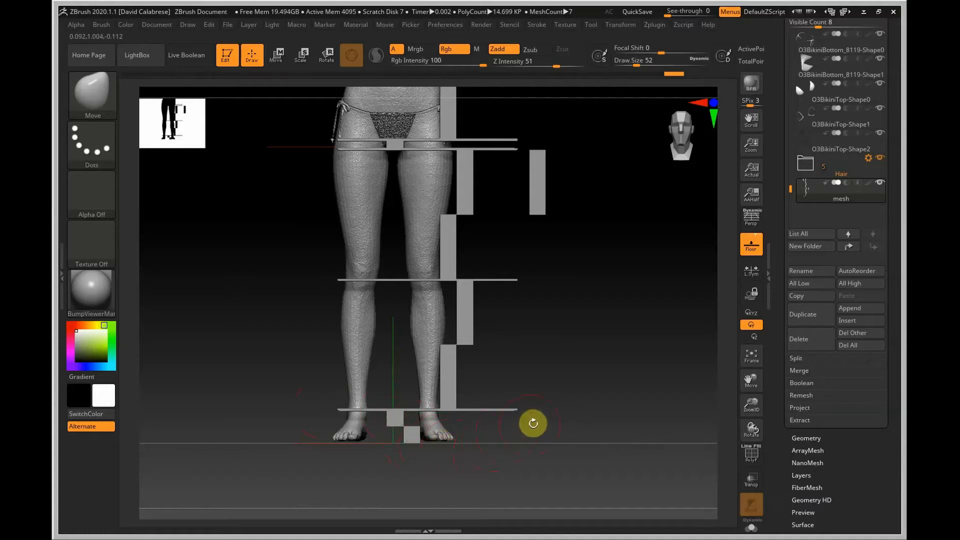
drag(393, 414, 422, 433)
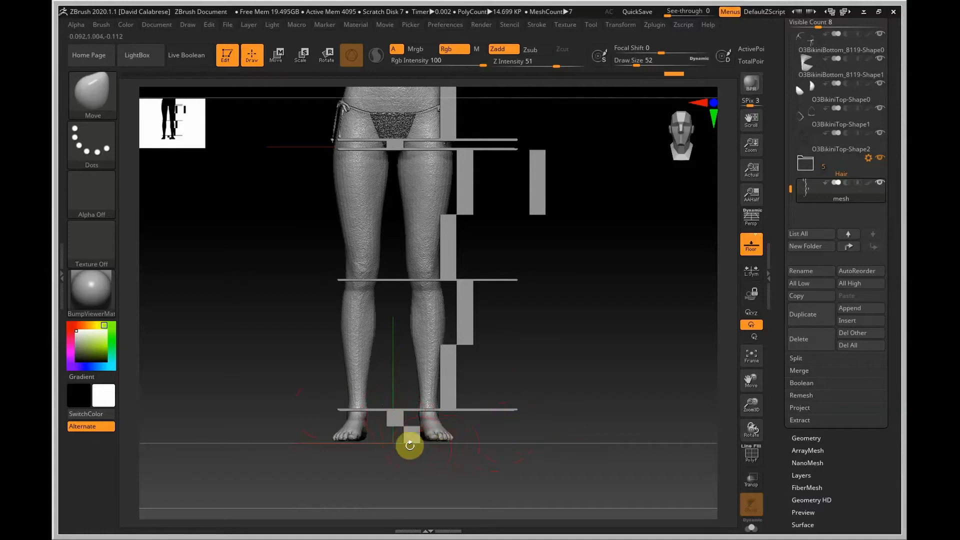
alt+drag(564, 333, 502, 506)
alt+drag(567, 348, 567, 444)
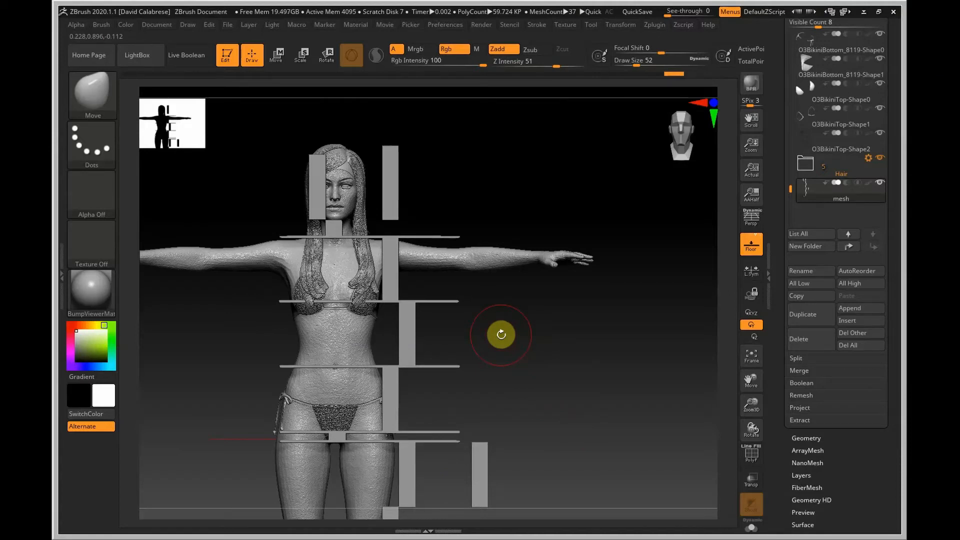
alt+drag(555, 351, 619, 332)
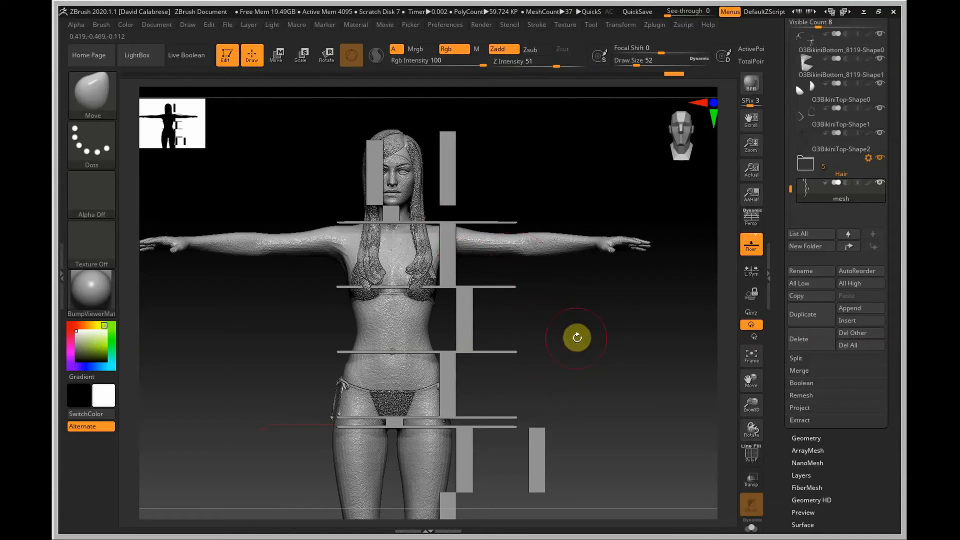
alt+drag(595, 369, 452, 321)
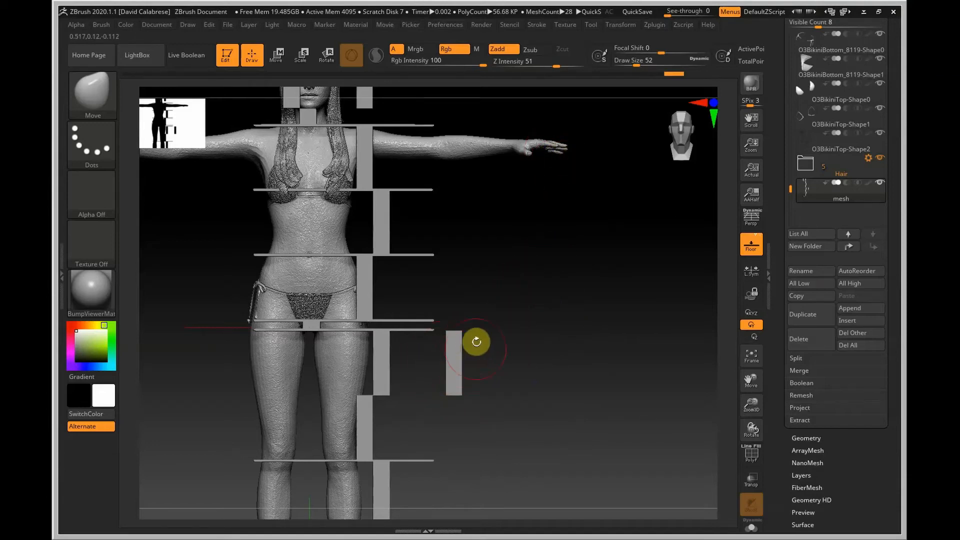
drag(452, 346, 504, 383)
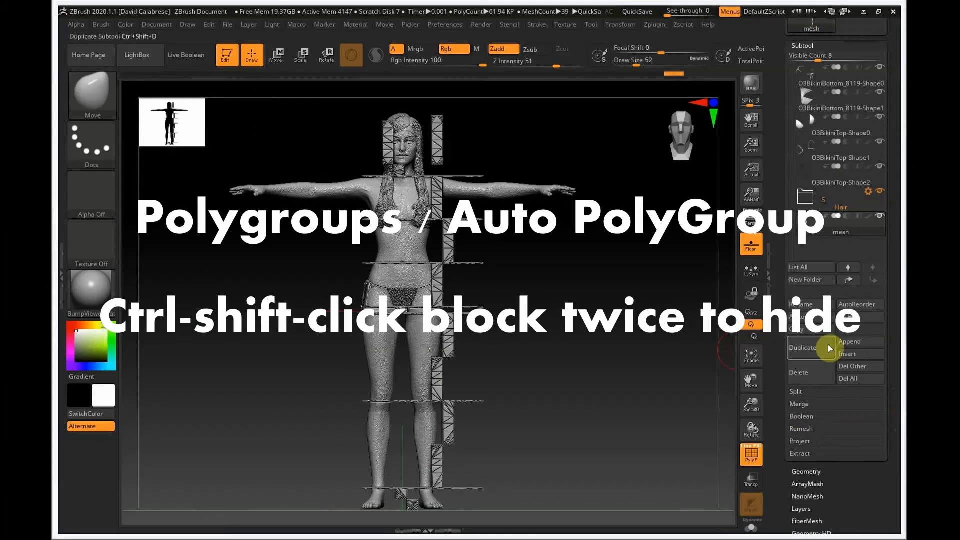
Split the hidden spare block off the measuring guide as a separate subtool and select it
click(806, 392)
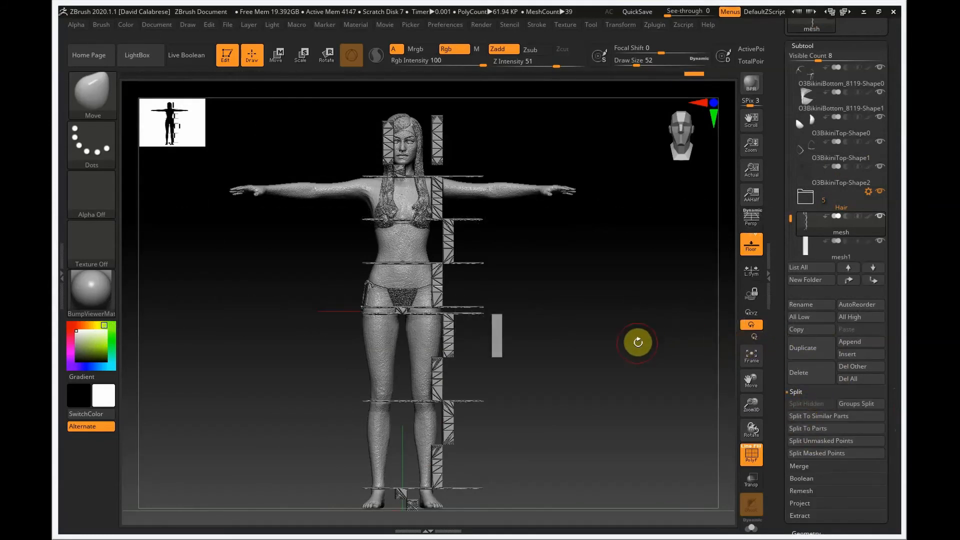
click(811, 253)
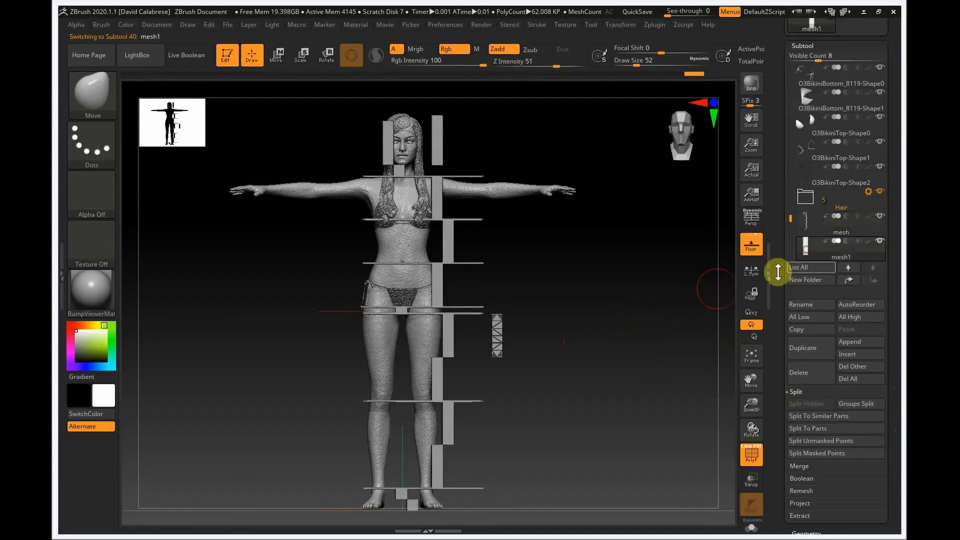
Rotate the separated block to horizontal and place it just above the figure's outstretched hand on the guide's side
click(284, 53)
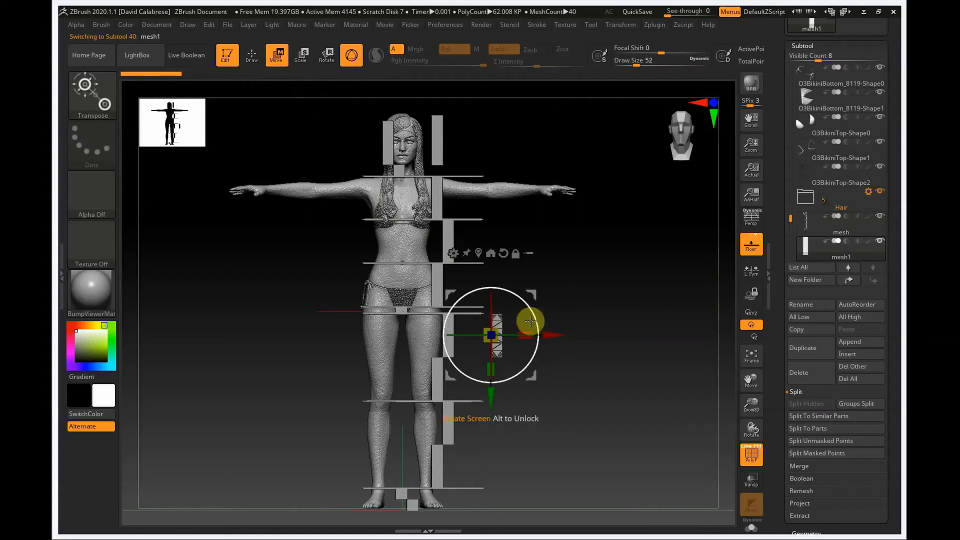
drag(535, 292, 522, 169)
drag(594, 154, 581, 141)
ctrl+right_drag(585, 202, 736, 263)
alt+right_drag(618, 258, 609, 309)
drag(606, 249, 611, 245)
drag(564, 187, 560, 198)
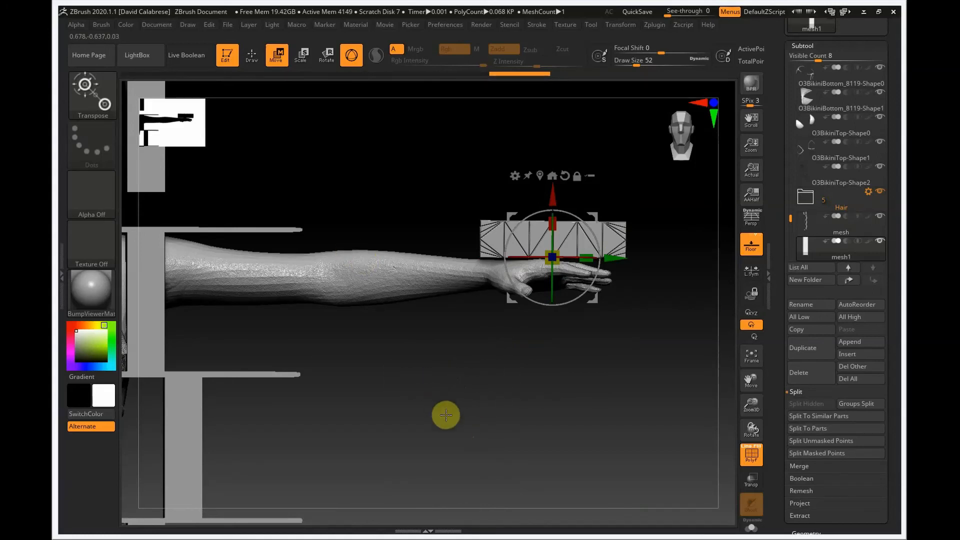
mouse_move(457, 419)
ctrl+right_down()
mouse_move(403, 368)
mouse_move(463, 398)
mouse_move(575, 382)
ctrl+right_up()
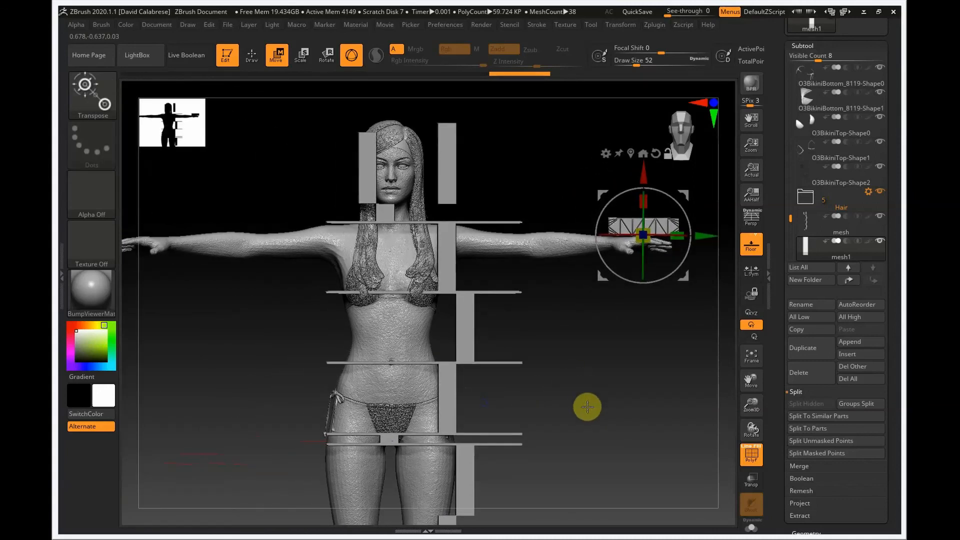